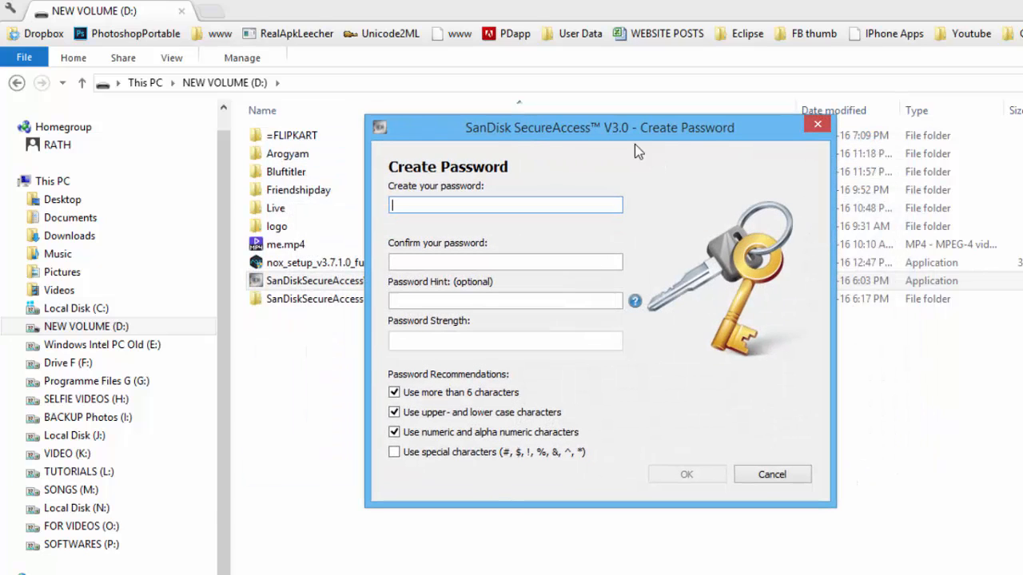
Enter a new vault password rated Good, then start retyping it in the confirmation field
{"action": "left_click_drag", "start_coordinate": [448, 129], "coordinate": [636, 169]}
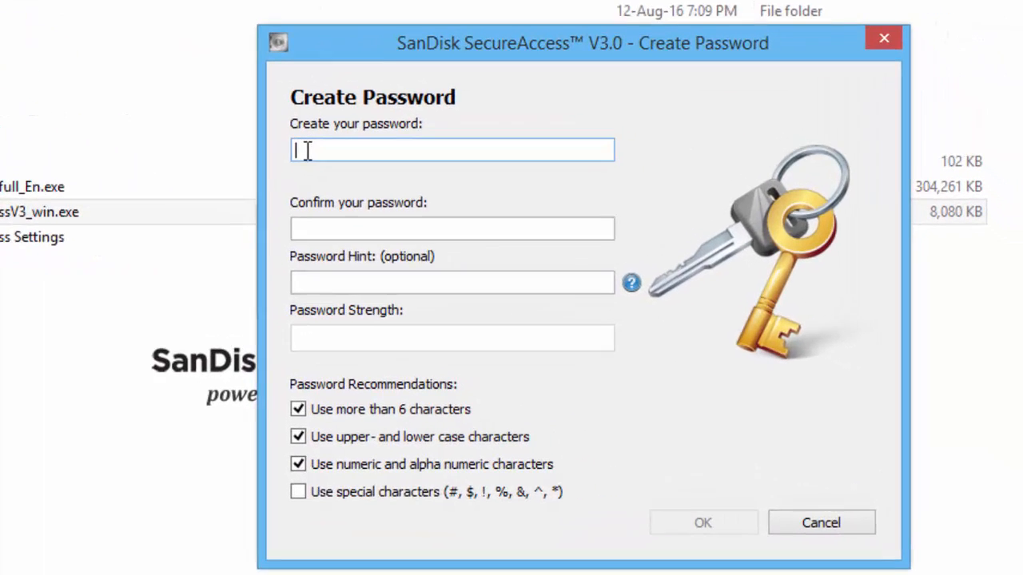
{"action": "type", "text": "p"}
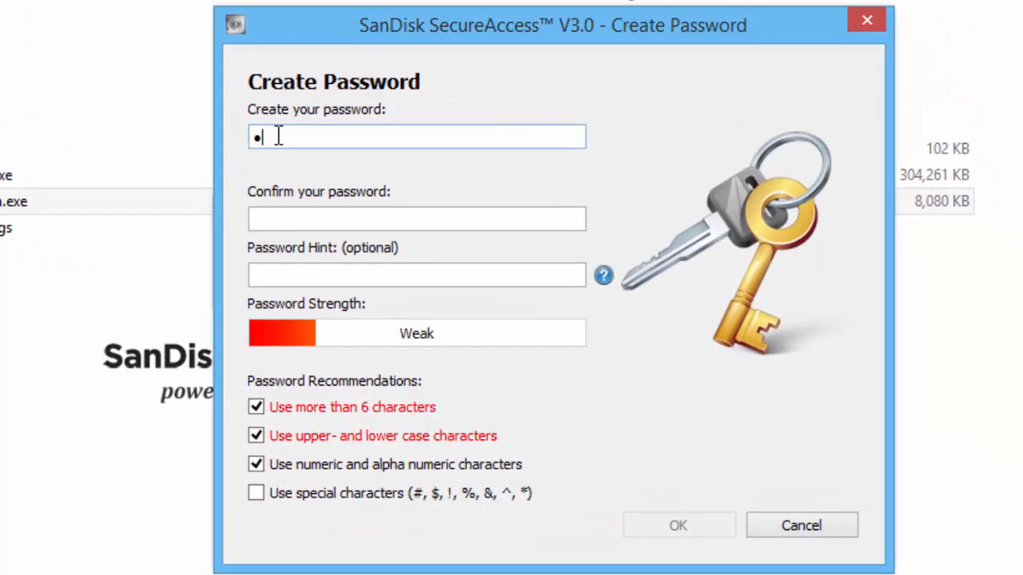
{"action": "type", "text": "assw"}
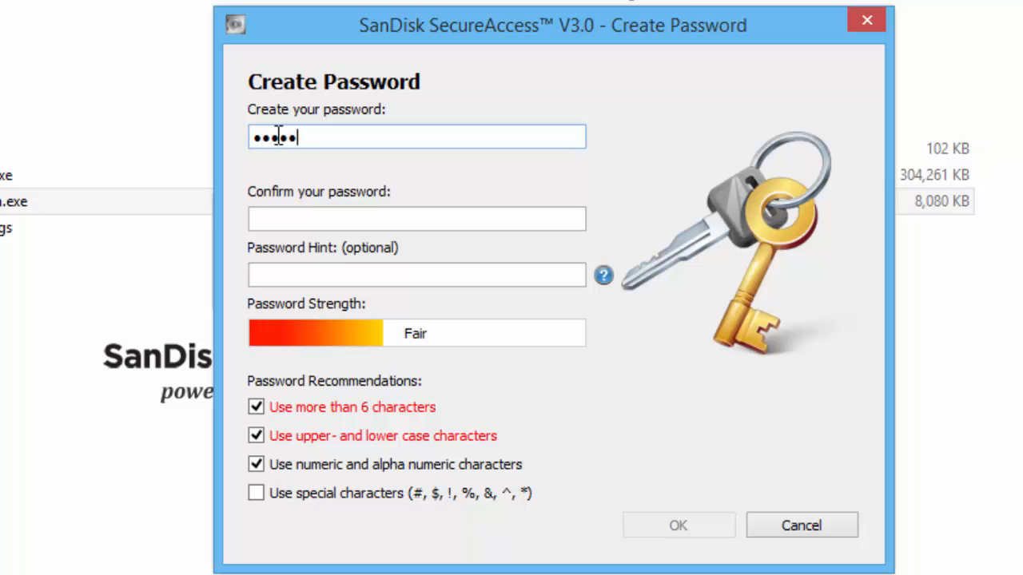
{"action": "type", "text": "o"}
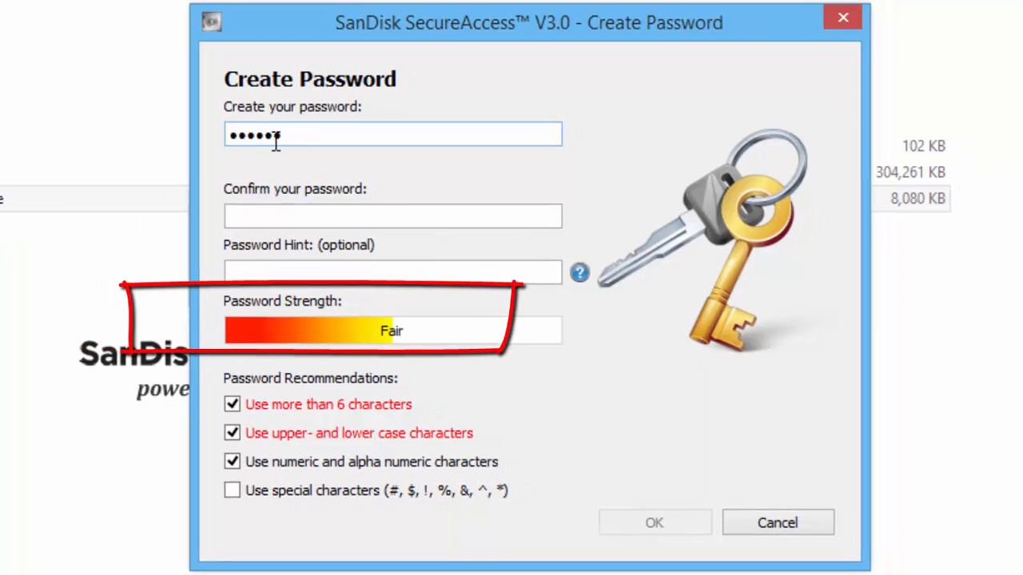
{"action": "left_click_drag", "start_coordinate": [277, 138], "coordinate": [227, 137]}
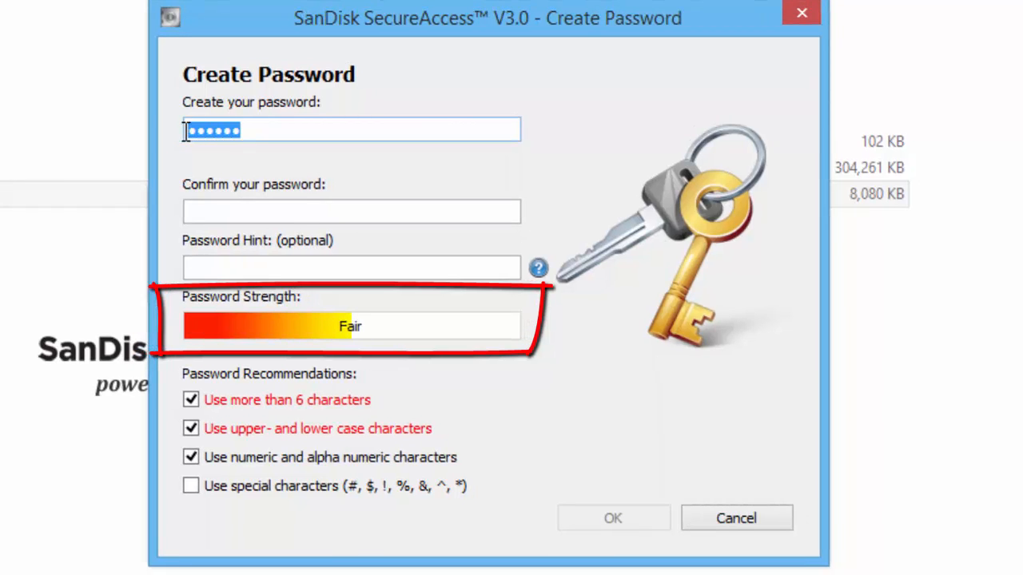
{"action": "type", "text": "pass"}
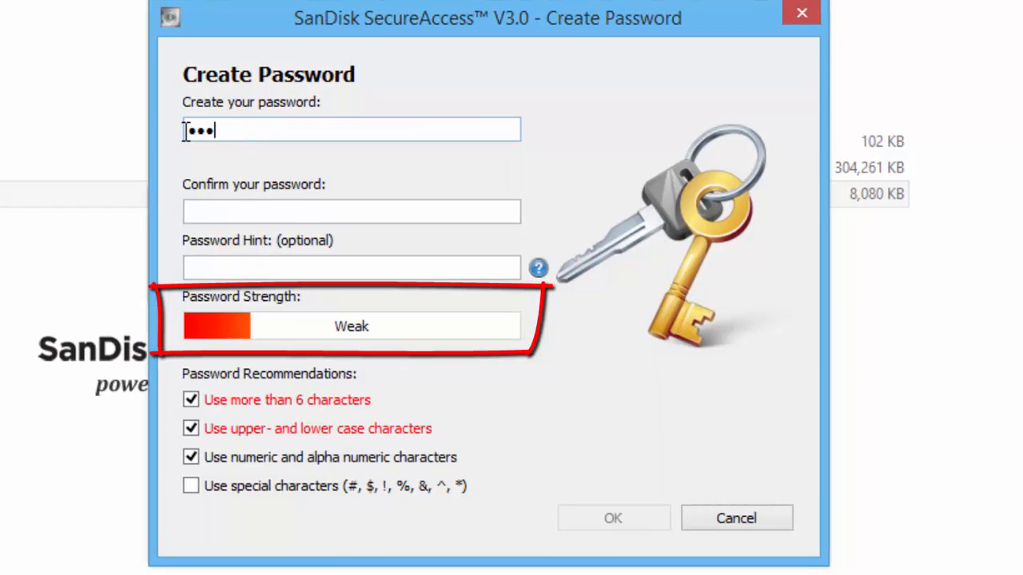
{"action": "type", "text": "••••••"}
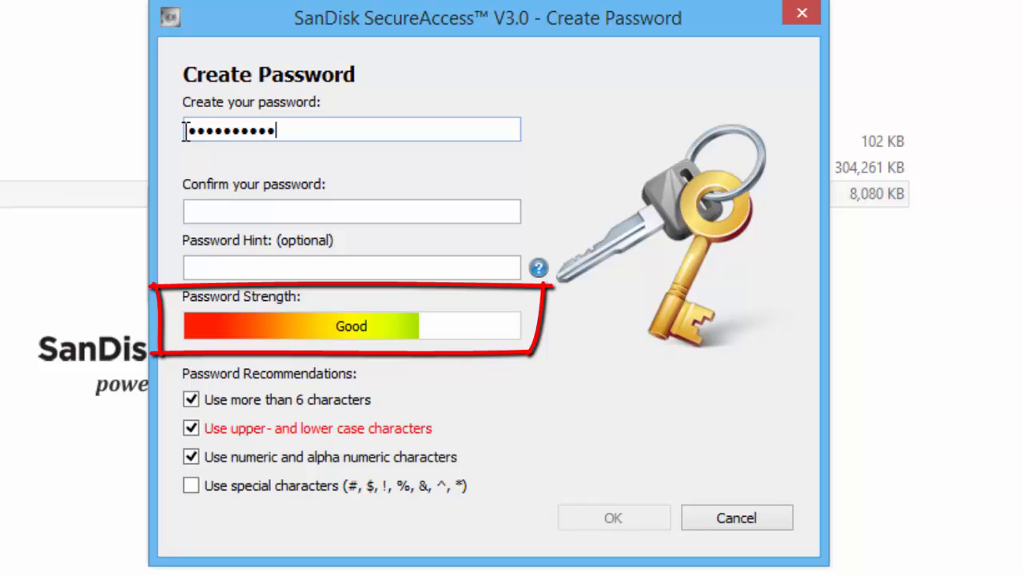
{"action": "type", "text": "•"}
{"action": "left_click", "coordinate": [277, 210]}
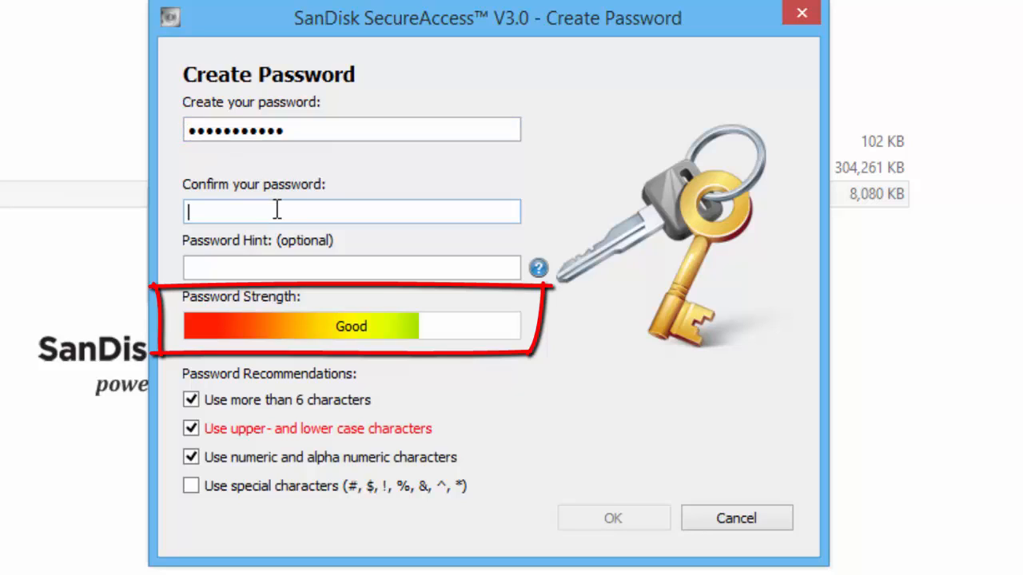
{"action": "type", "text": "•••••••"}
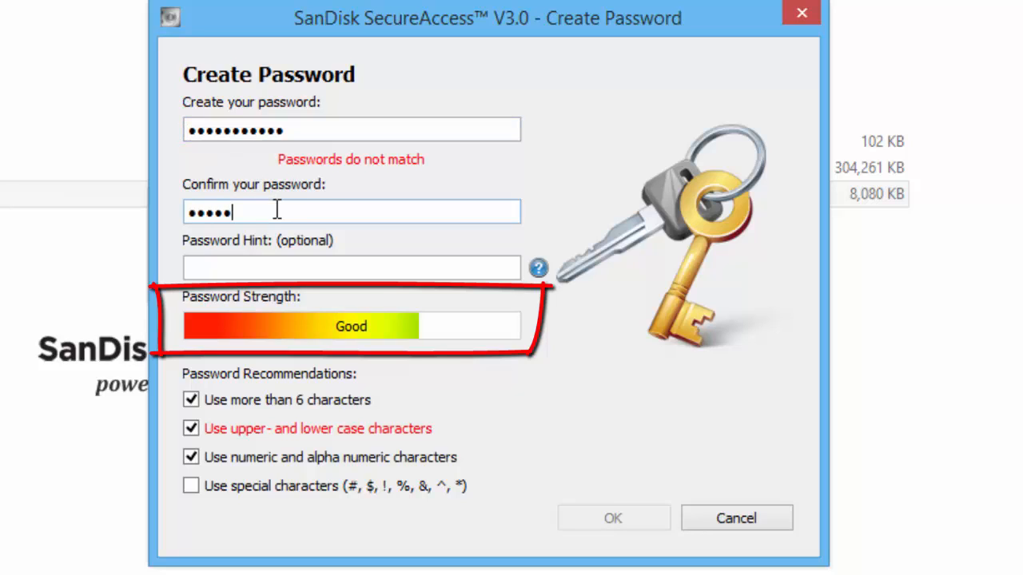
{"action": "type", "text": "••••"}
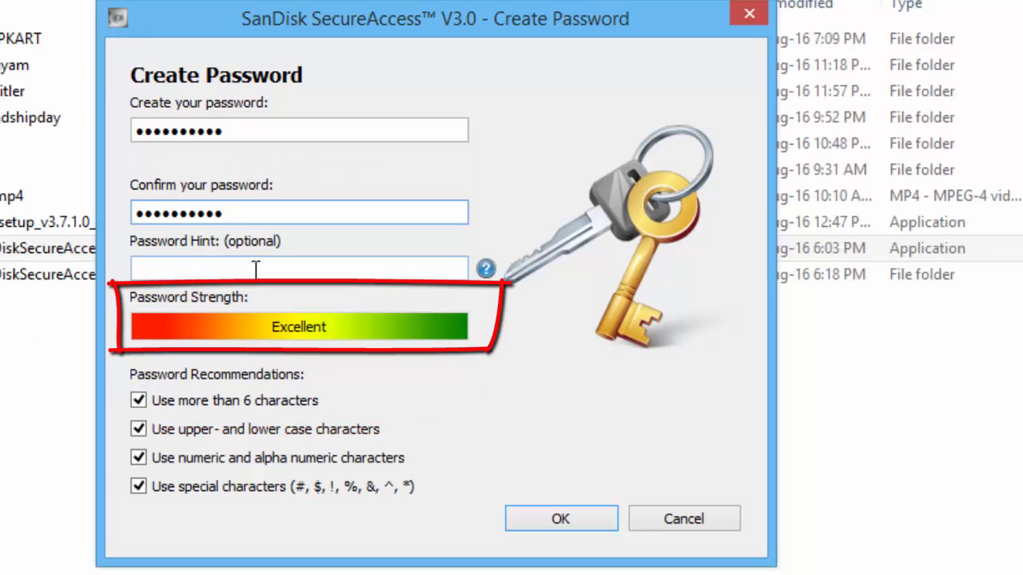
Add a password hint, review the Excellent-rated password, and accept it with OK
{"action": "left_click", "coordinate": [256, 270]}
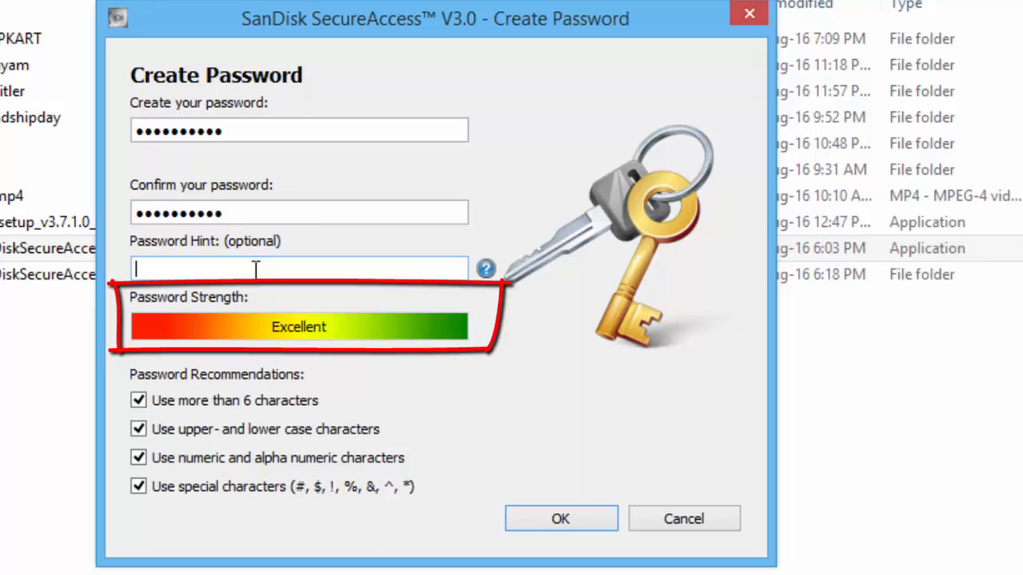
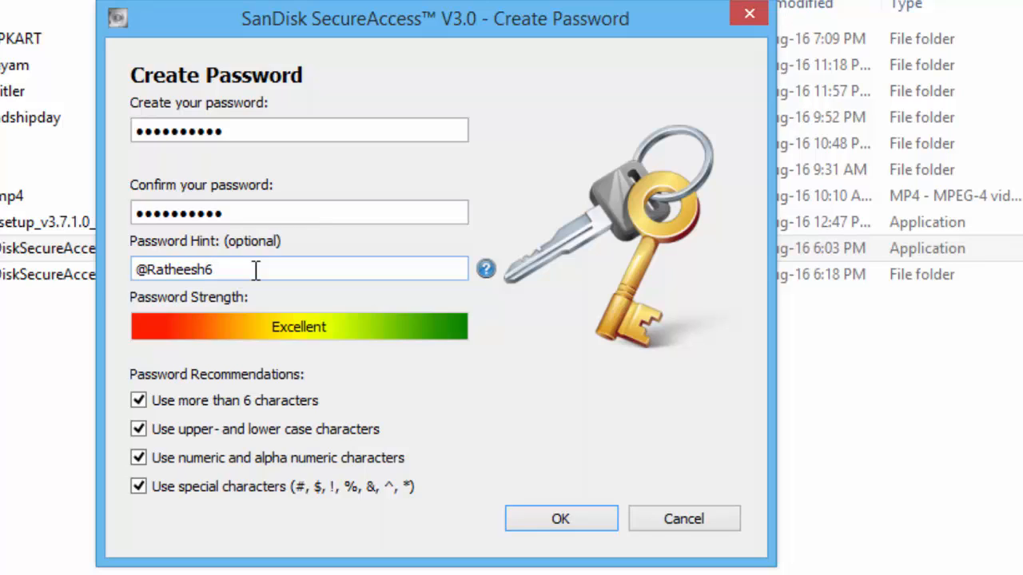
{"action": "left_click_drag", "start_coordinate": [255, 272], "coordinate": [114, 274]}
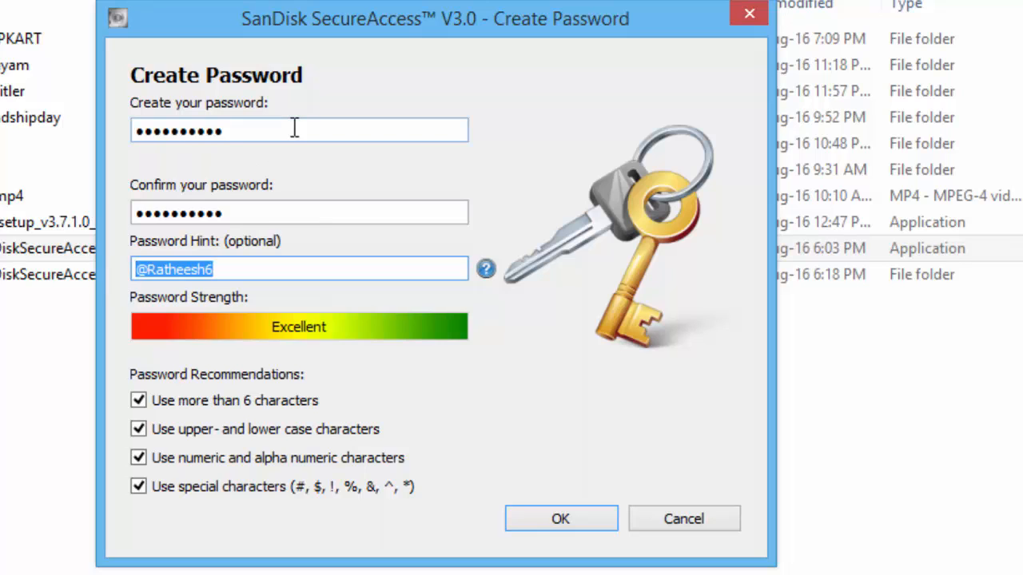
{"action": "left_click", "coordinate": [247, 133]}
{"action": "left_click_drag", "start_coordinate": [247, 133], "coordinate": [6, 138]}
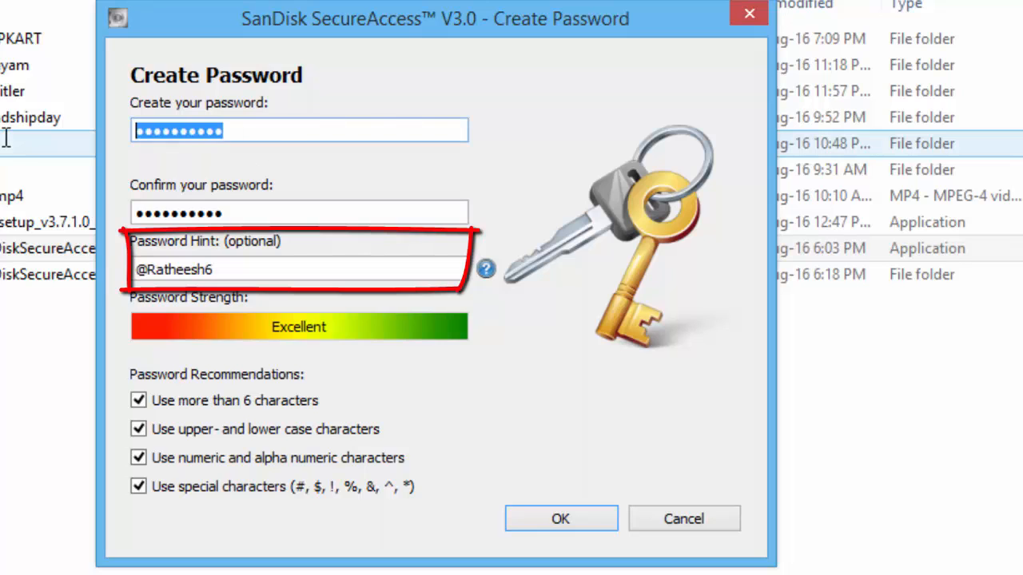
{"action": "key", "text": "Right"}
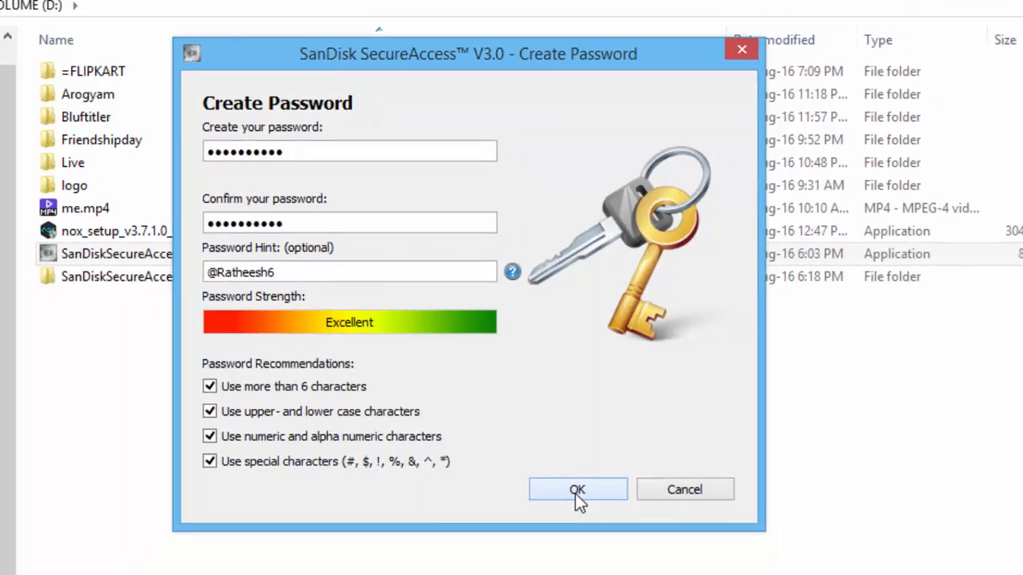
{"action": "left_click", "coordinate": [560, 519]}
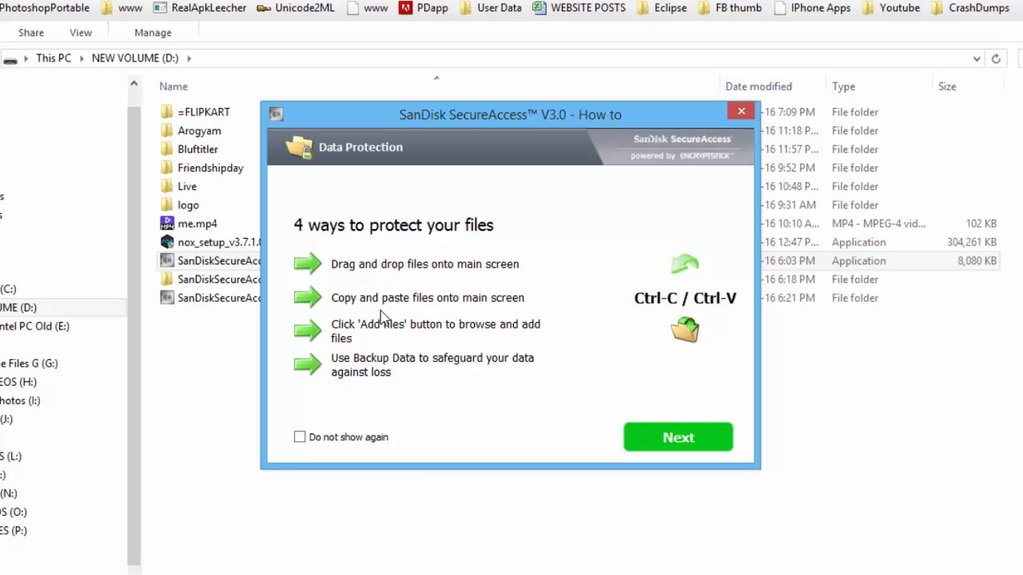
Click Next on the how-to guide to reach the empty My Vault window
{"action": "left_click", "coordinate": [651, 434]}
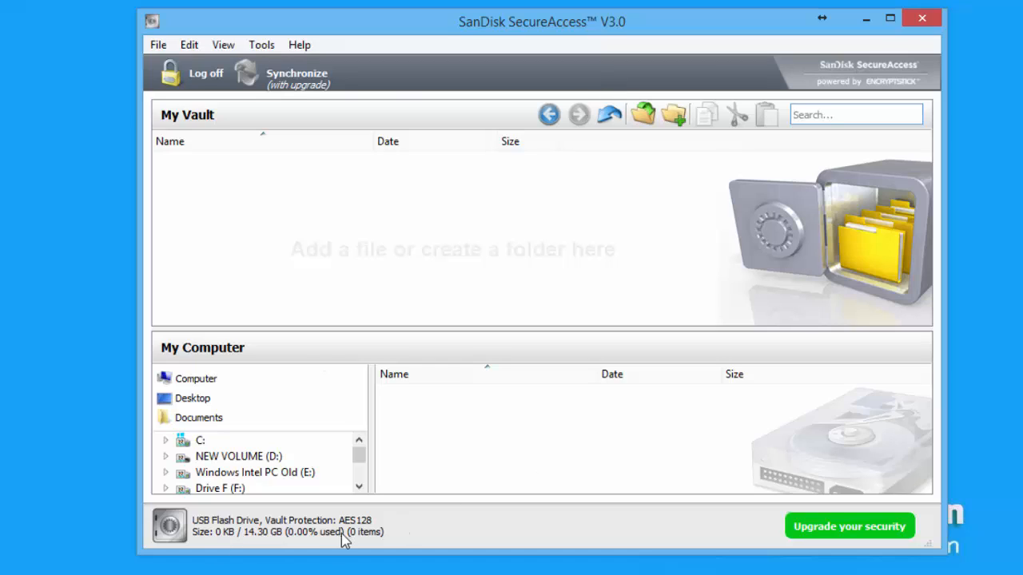
Browse the My Computer drive tree and drag the New gitter folder into My Vault
{"action": "left_click", "coordinate": [193, 404]}
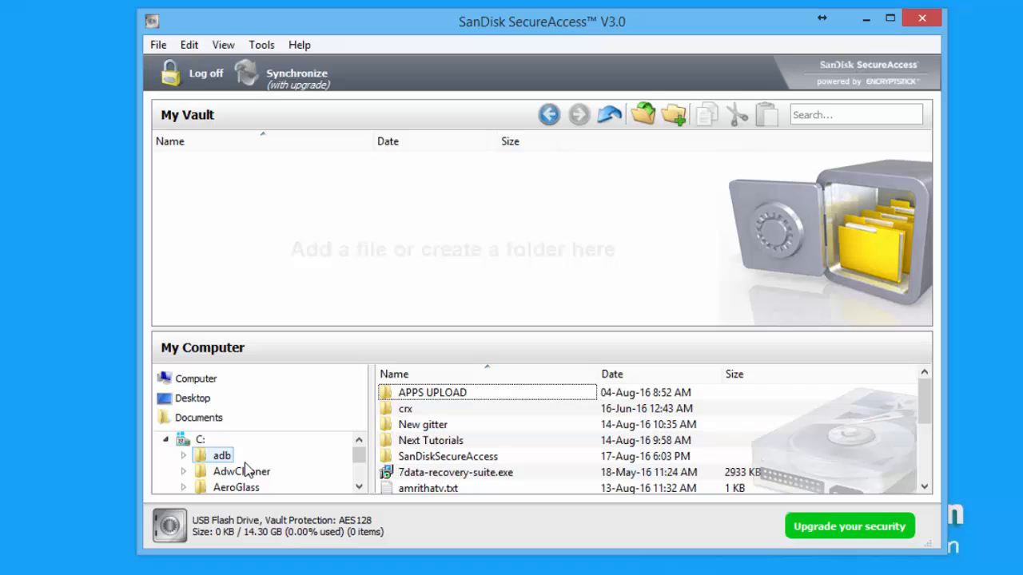
{"action": "left_click", "coordinate": [166, 439]}
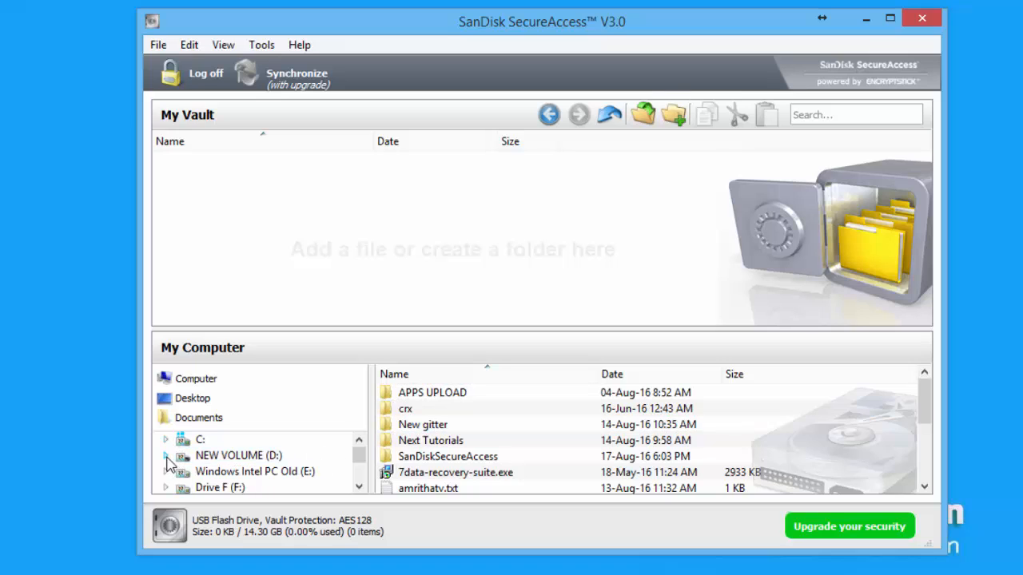
{"action": "left_click", "coordinate": [166, 456]}
{"action": "left_click", "coordinate": [166, 457]}
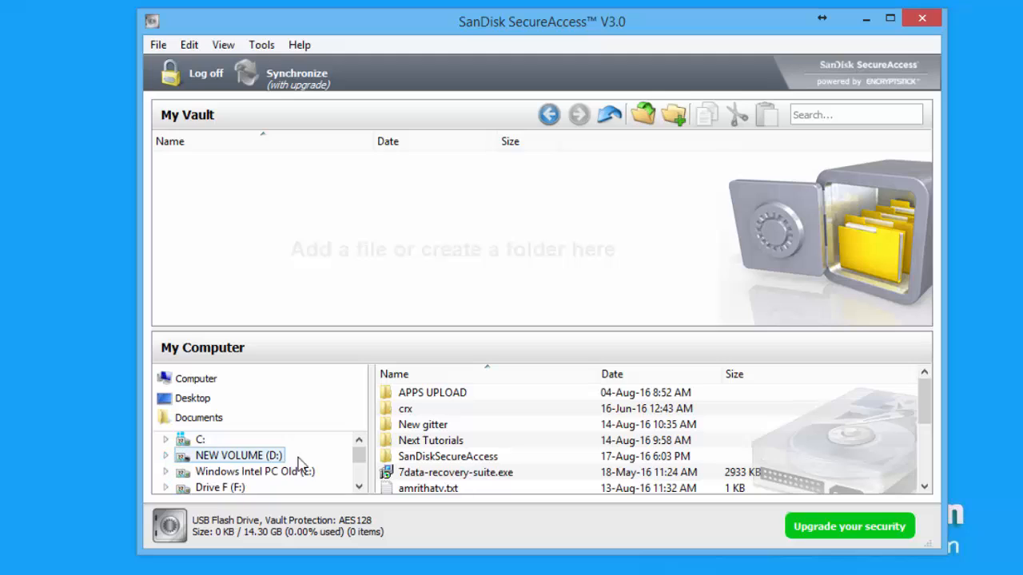
{"action": "left_click", "coordinate": [359, 486]}
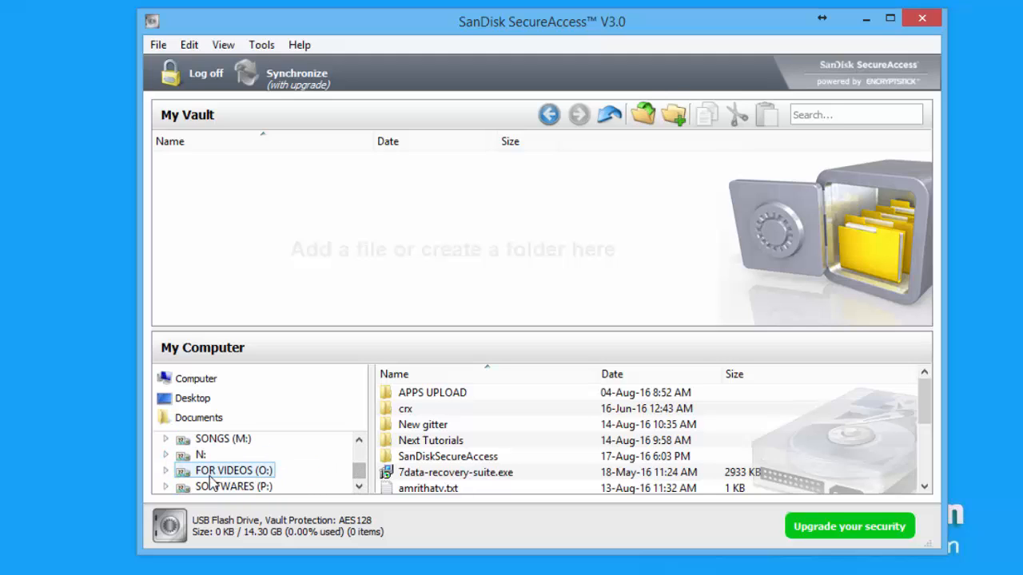
{"action": "left_click", "coordinate": [166, 487]}
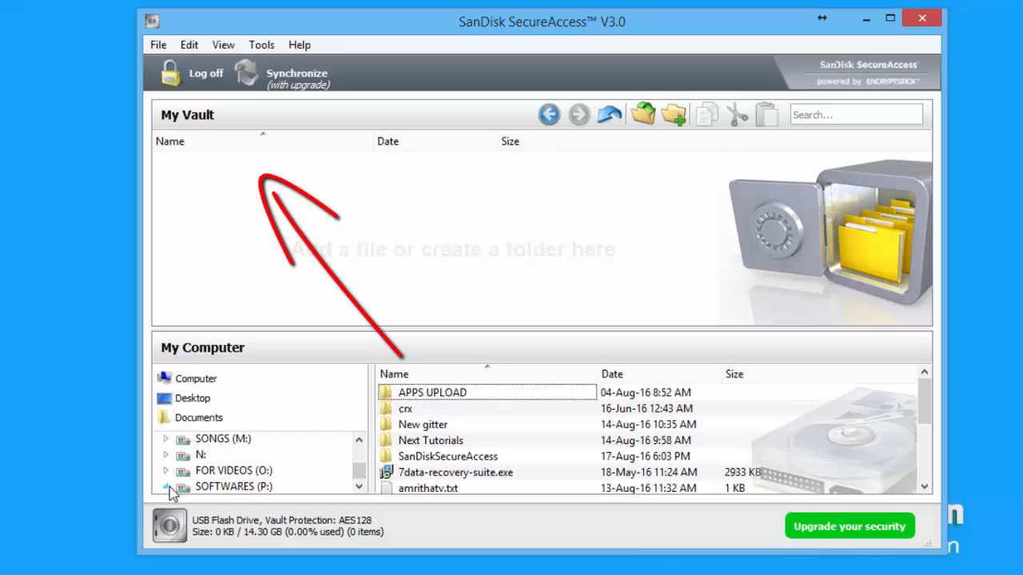
{"action": "left_click_drag", "start_coordinate": [359, 468], "coordinate": [361, 472]}
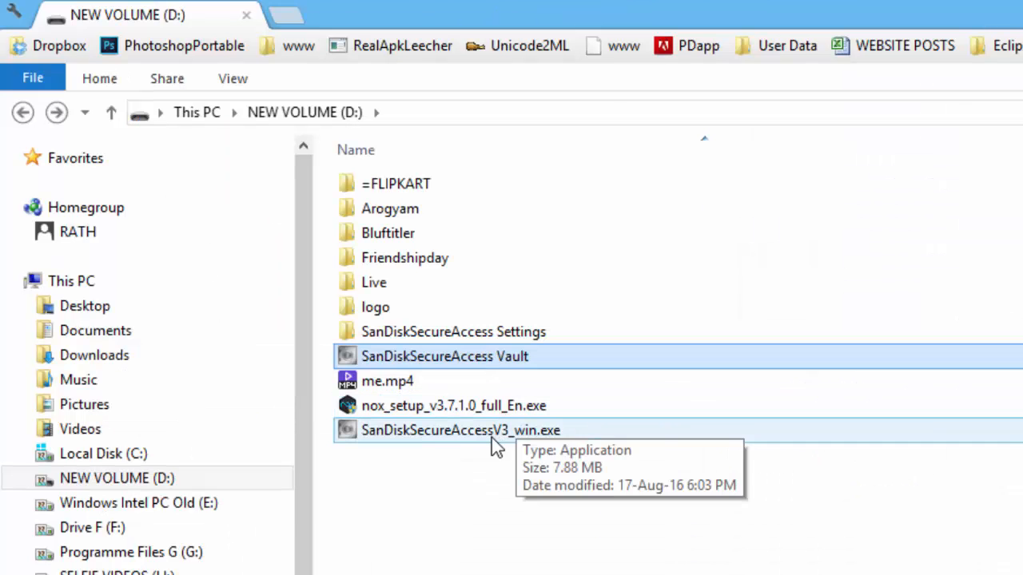
Launch SanDiskSecureAccessV3_win.exe from NEW VOLUME (D:) and log in with the vault password
{"action": "left_click", "coordinate": [493, 440]}
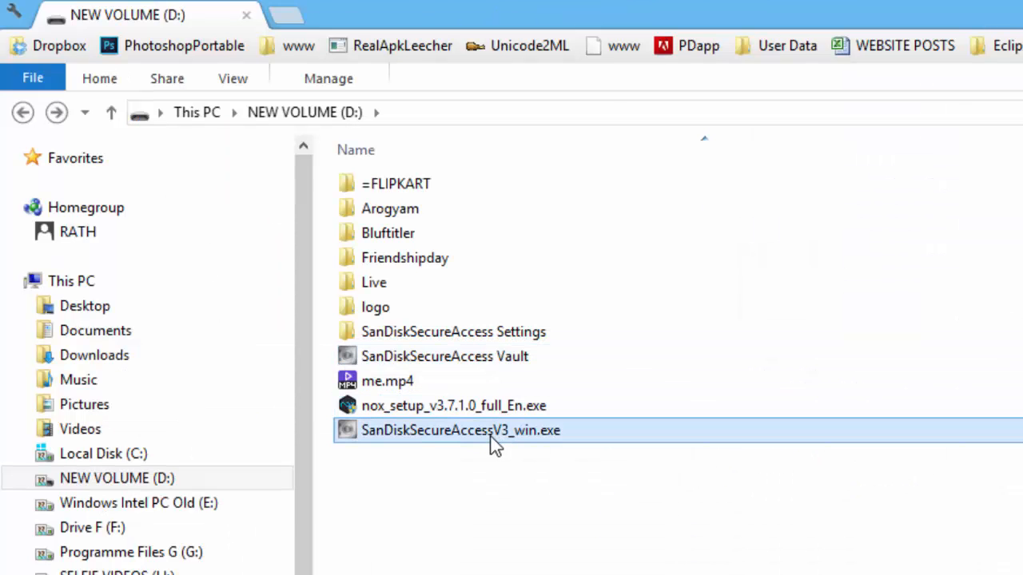
{"action": "double_click", "coordinate": [493, 436]}
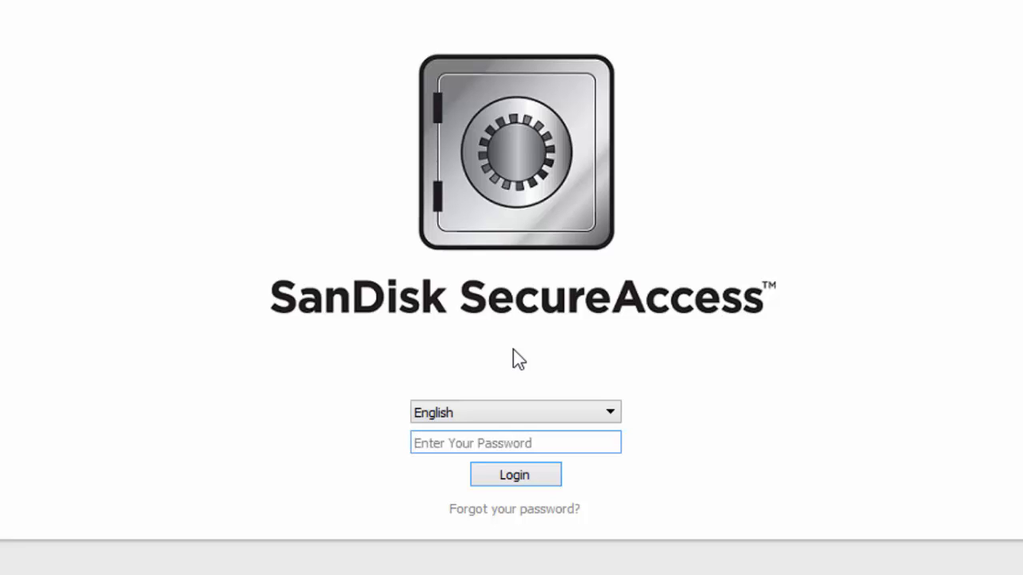
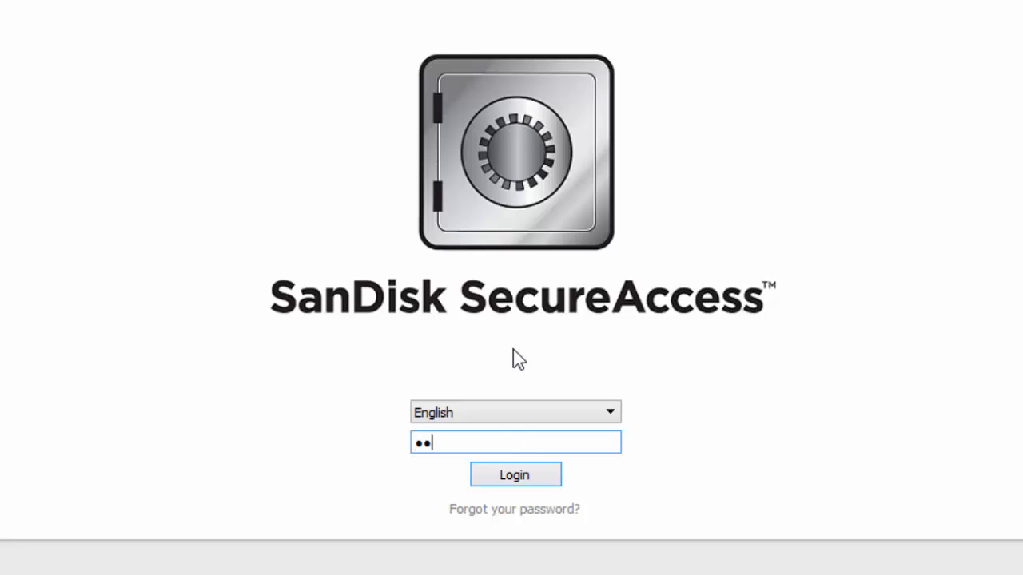
{"action": "left_click", "coordinate": [513, 475]}
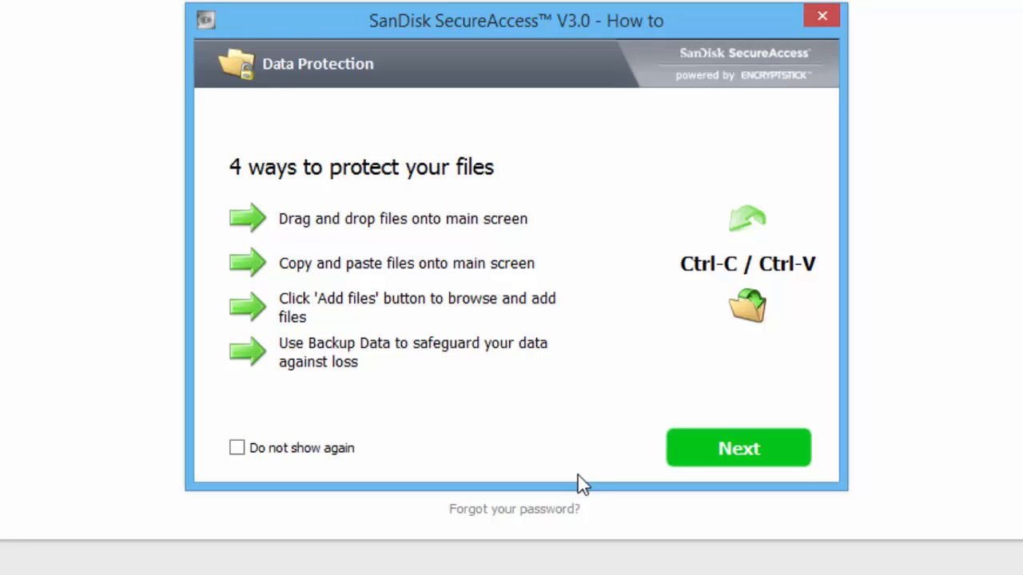
Close the how-to guide to reach the main vault window, then select SanDiskSecureAccessV3_win.exe
{"action": "left_click", "coordinate": [739, 449]}
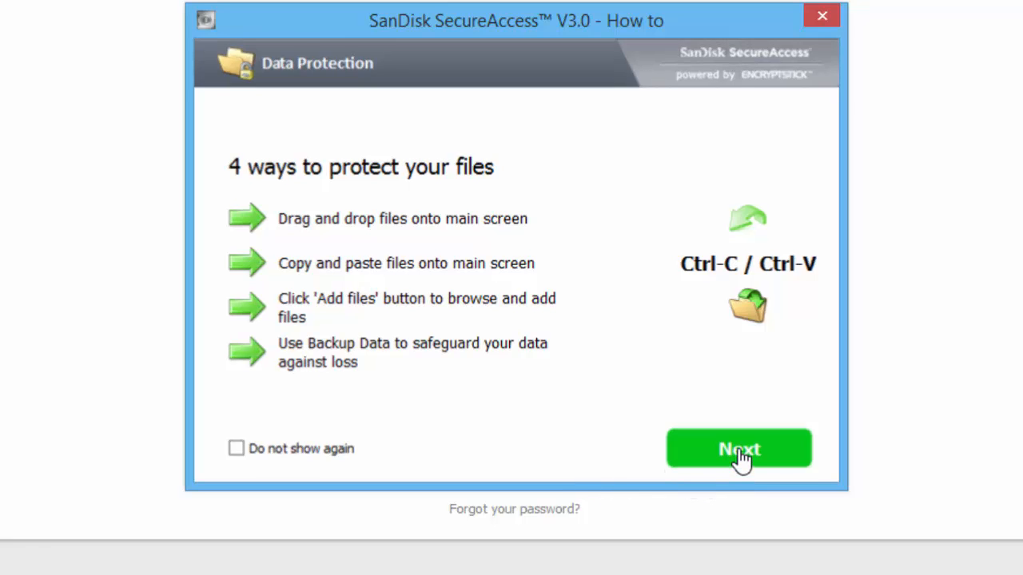
{"action": "left_click", "coordinate": [739, 450]}
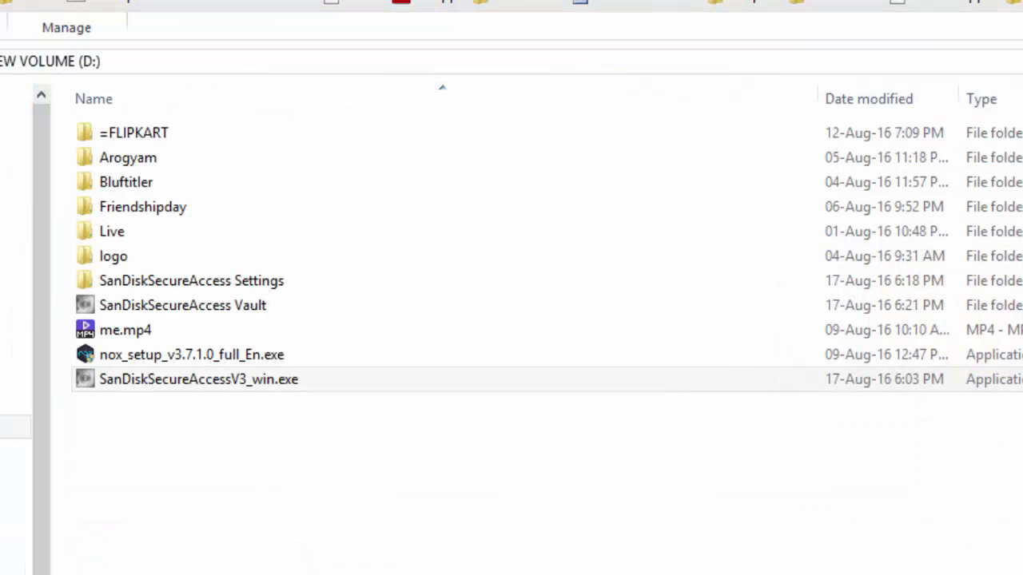
{"action": "left_click", "coordinate": [879, 379]}
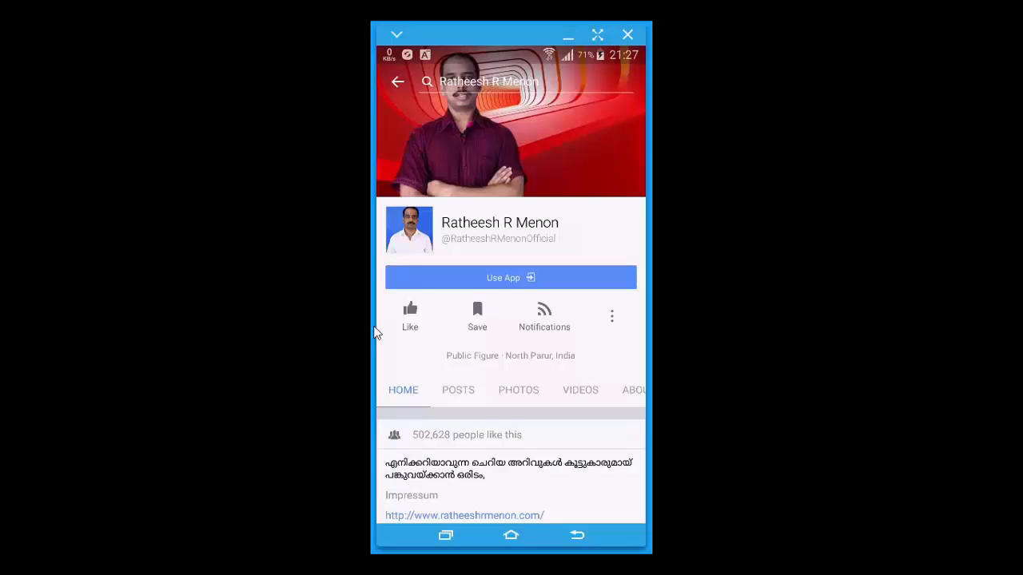
Like the public figure's page and change its Following setting to See First
{"action": "left_click", "coordinate": [413, 323]}
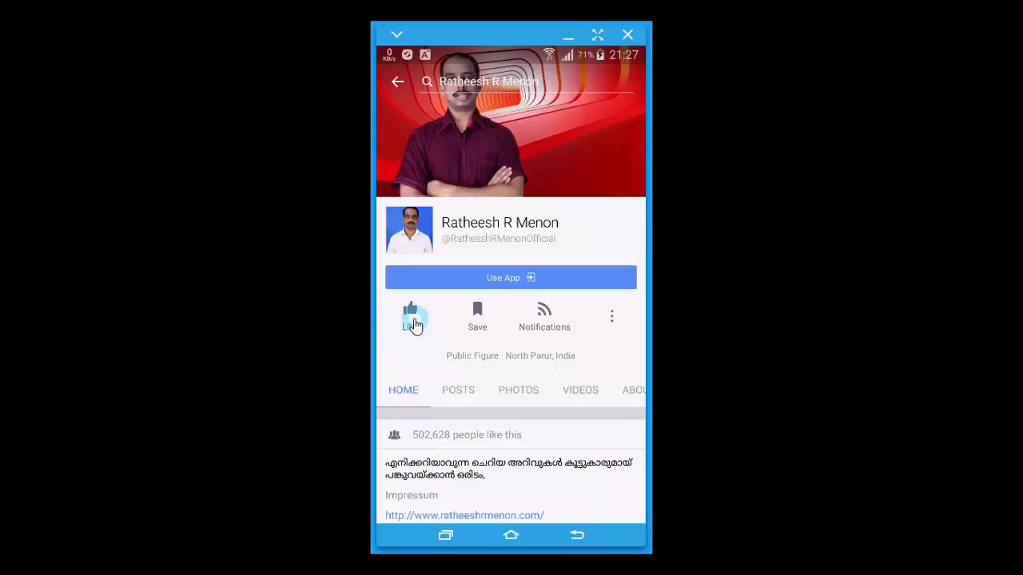
{"action": "left_click", "coordinate": [414, 323]}
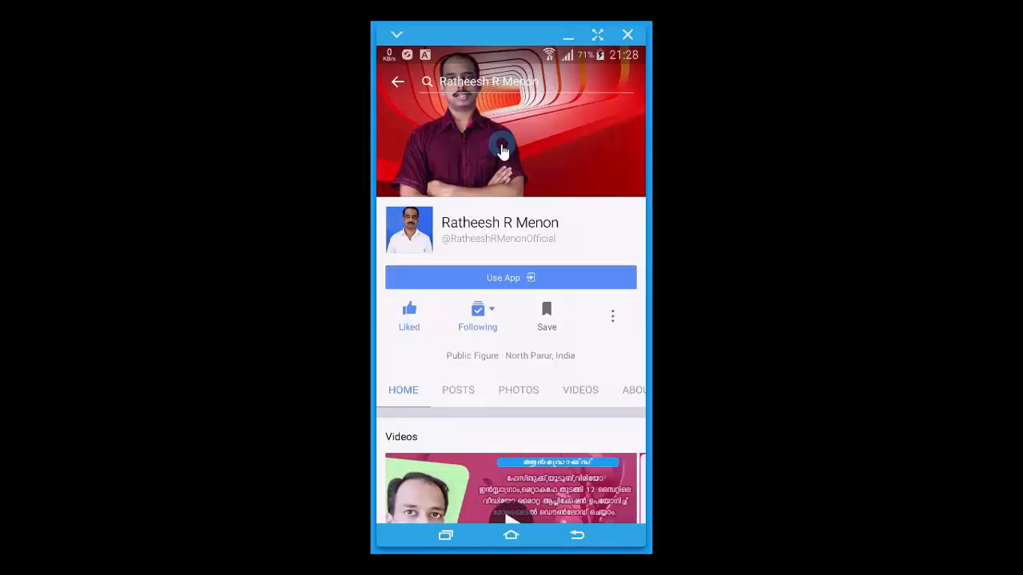
{"action": "left_click", "coordinate": [485, 321]}
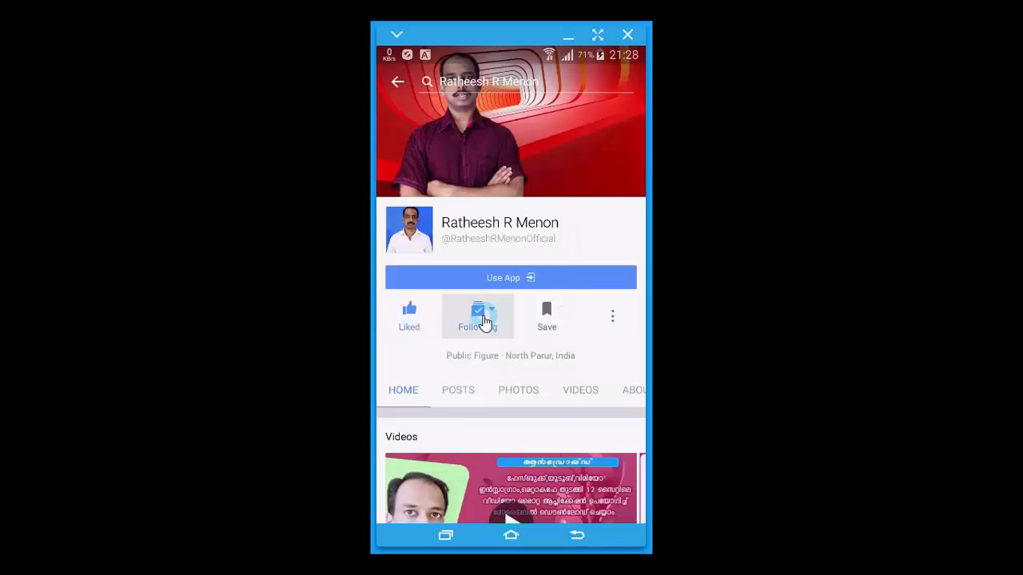
{"action": "left_click", "coordinate": [599, 426]}
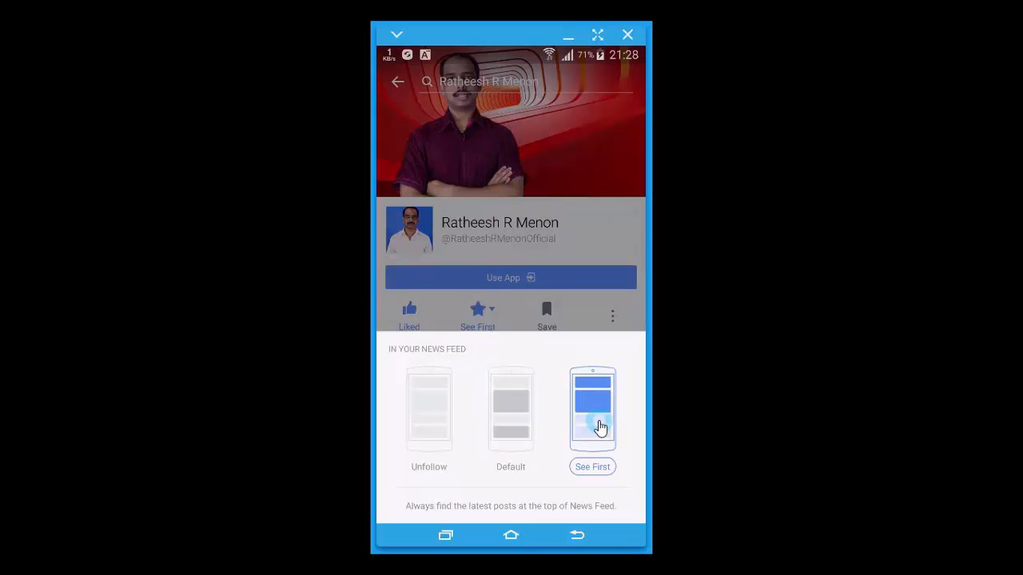
{"action": "left_click", "coordinate": [612, 320]}
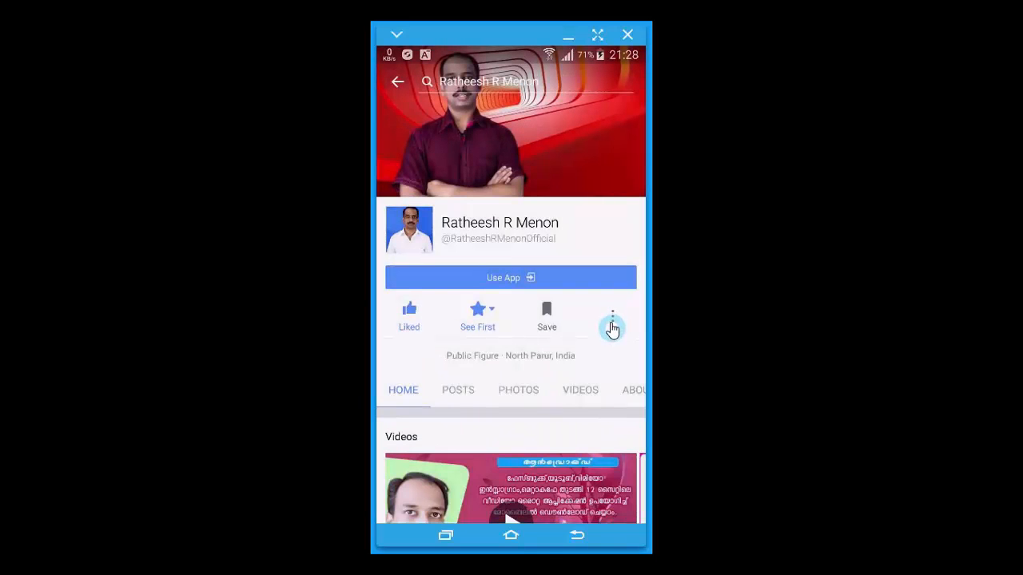
Turn on New Live Posts notifications for the page
{"action": "left_click", "coordinate": [612, 320]}
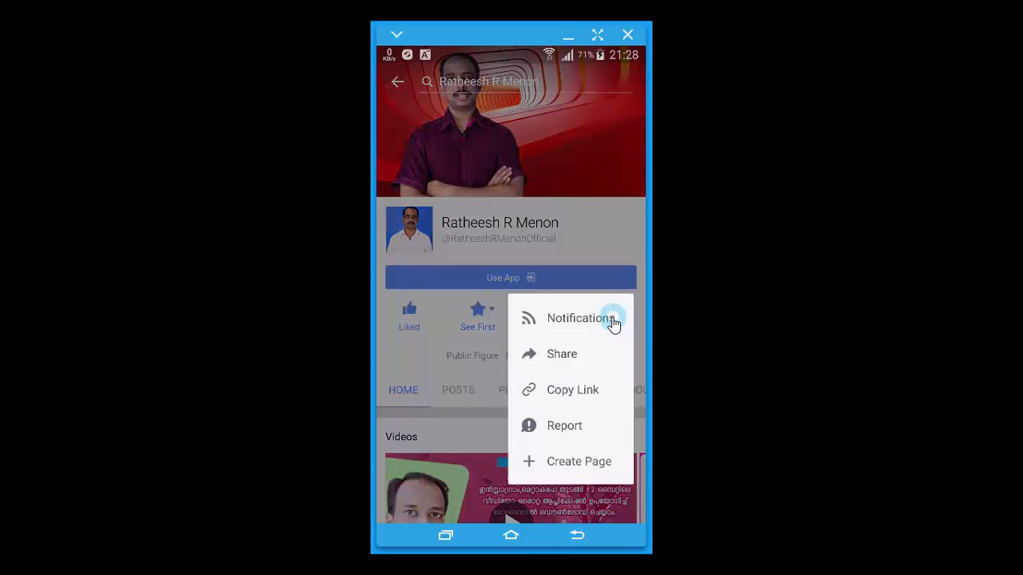
{"action": "left_click", "coordinate": [570, 321]}
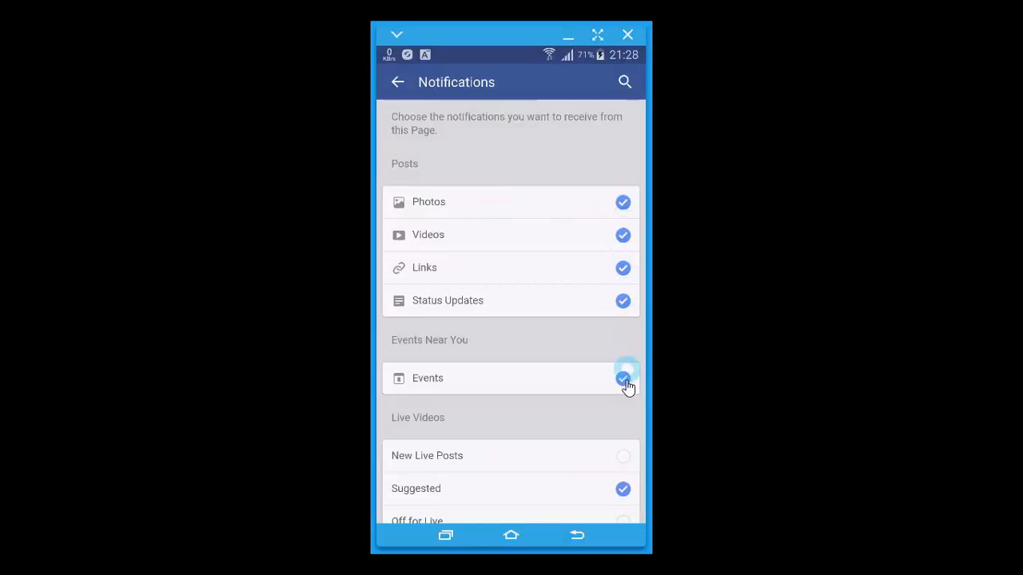
{"action": "left_click", "coordinate": [630, 463]}
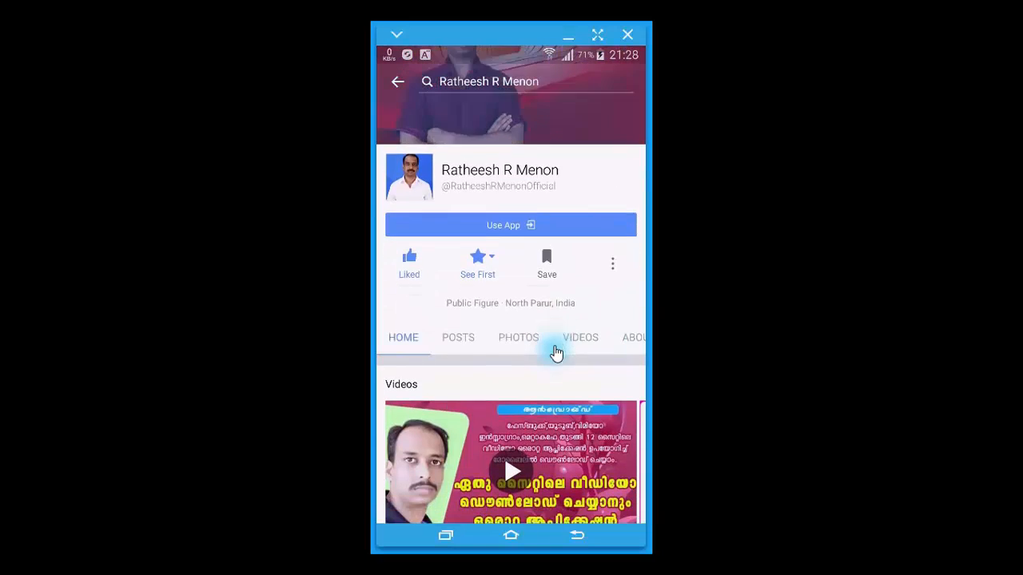